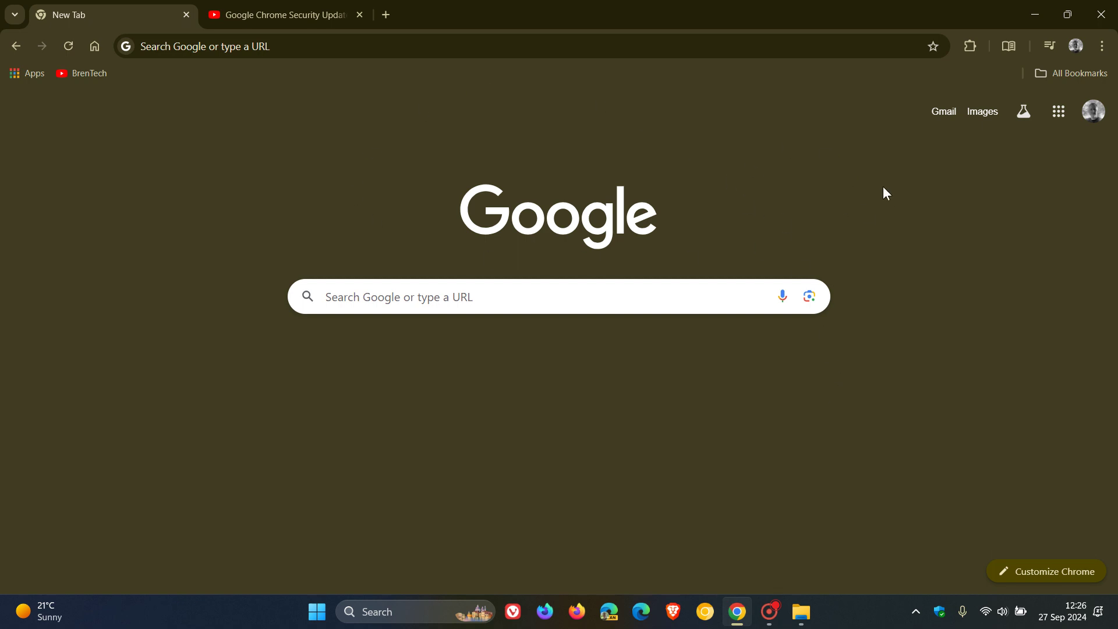
- Open the YouTube video's media controls panel, then play and pause the video
click(1051, 46)
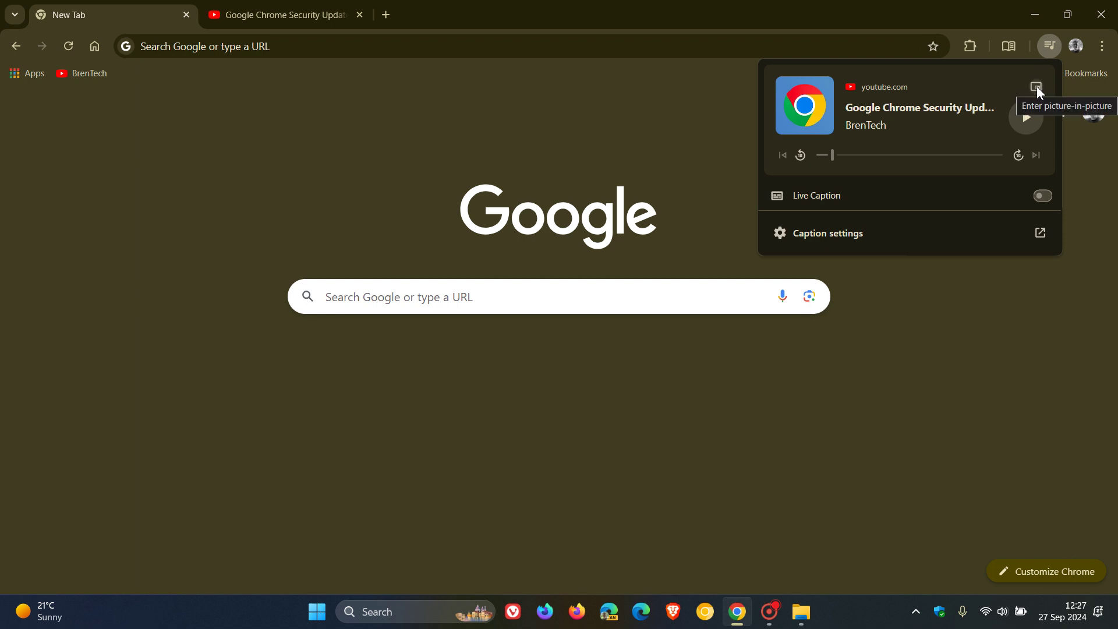
click(1027, 118)
click(1027, 118)
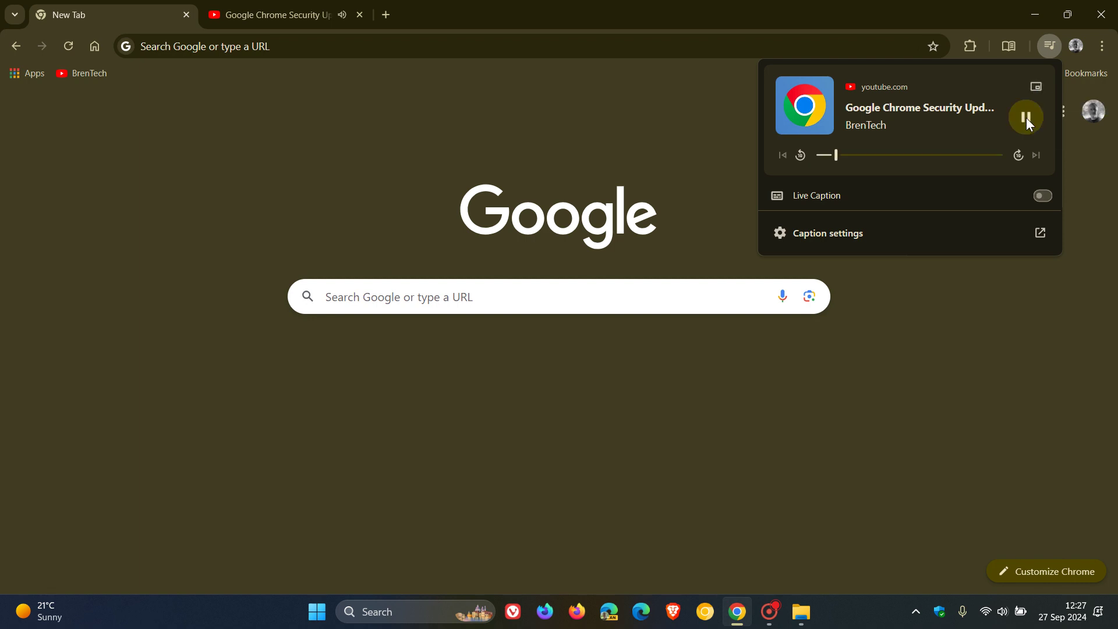
- Skip back and forward 10 seconds, seek to about 0:49, then play and pause again
click(801, 154)
click(1017, 158)
drag(837, 155, 903, 159)
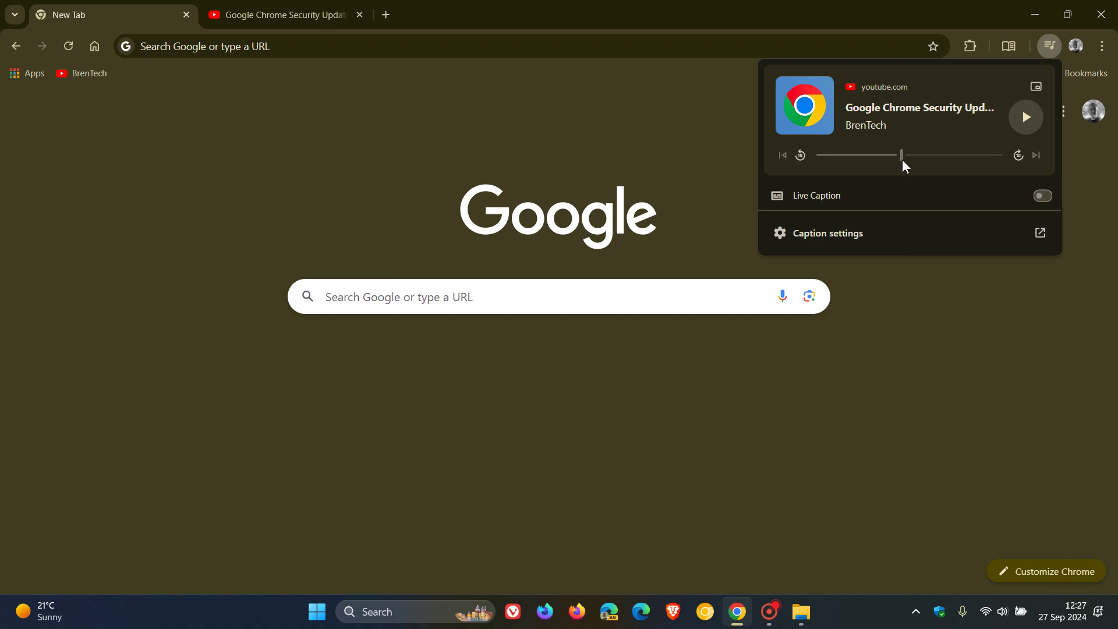
click(1025, 118)
click(1023, 114)
- Close the media panel, open chrome://flags, and search the flags for 'global'
click(900, 311)
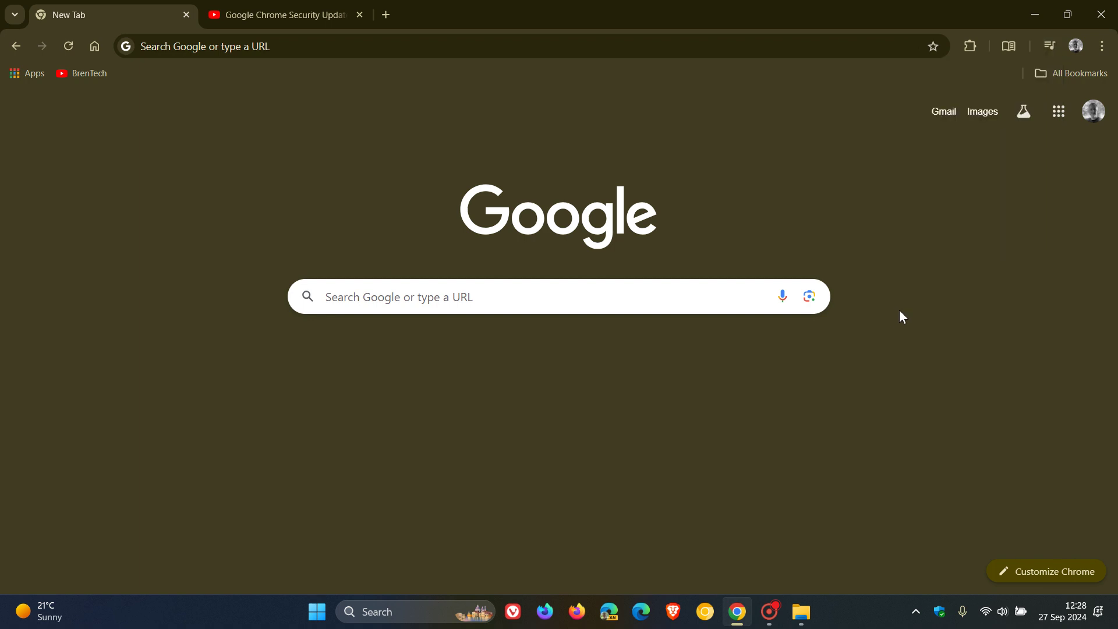
click(274, 46)
text(cf)
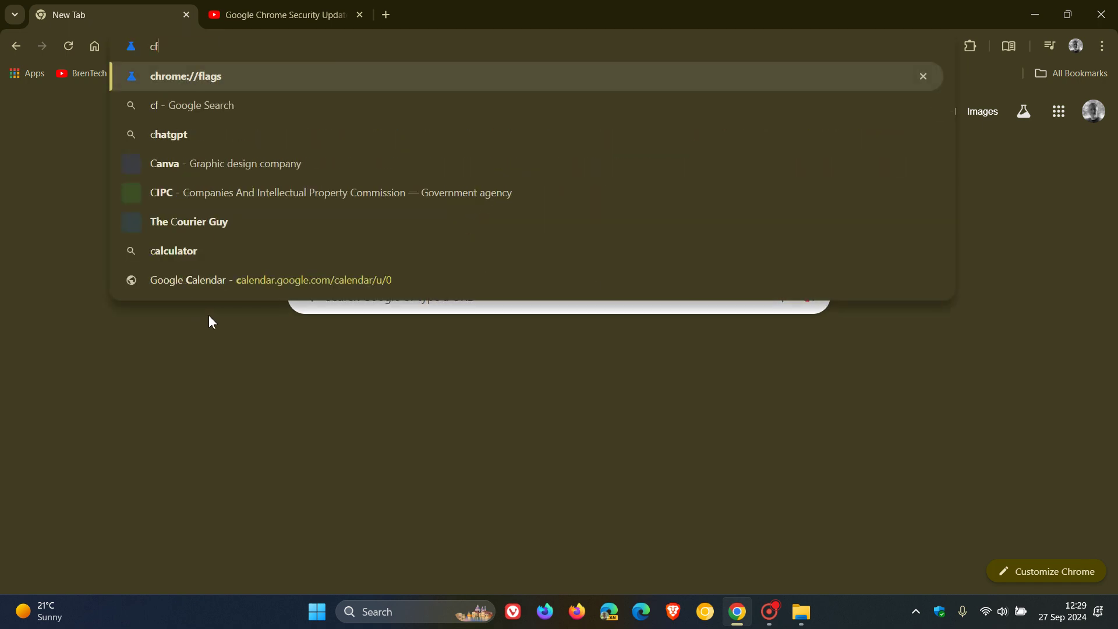
click(299, 82)
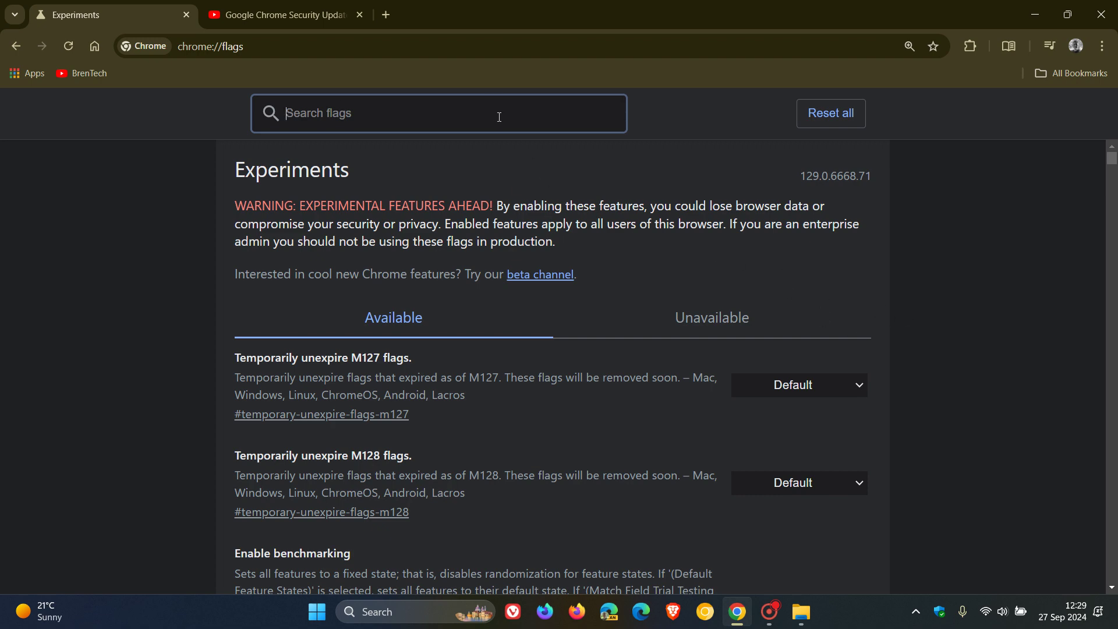
text(glob)
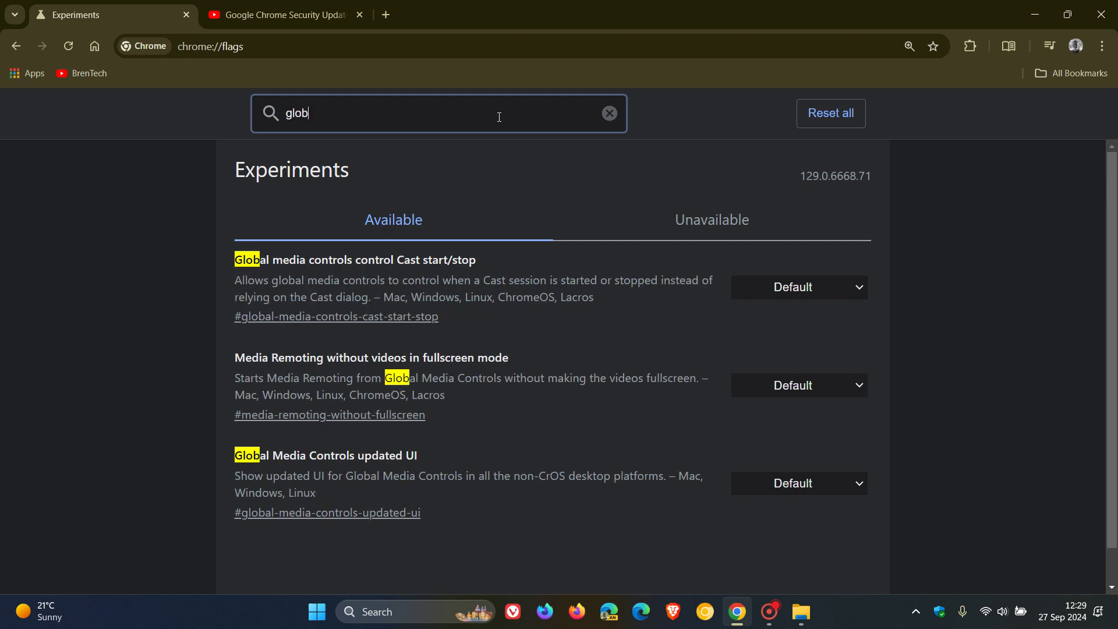
text(al)
- After checking the media panel's current look, set Global Media Controls updated UI to Disabled
scroll(449, 505, down, 1)
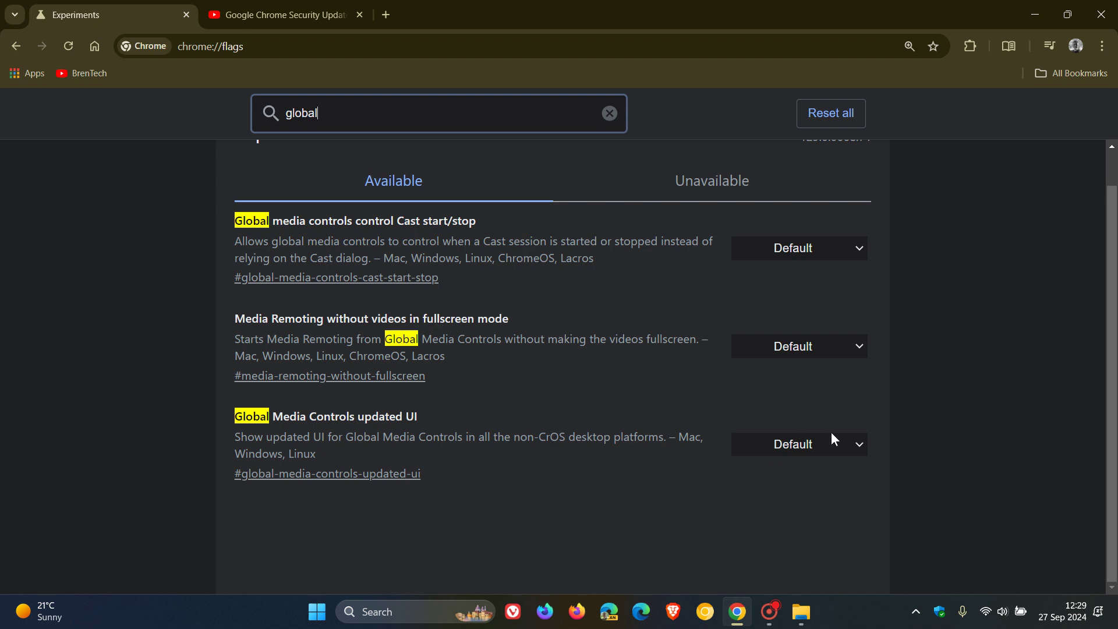
click(1050, 47)
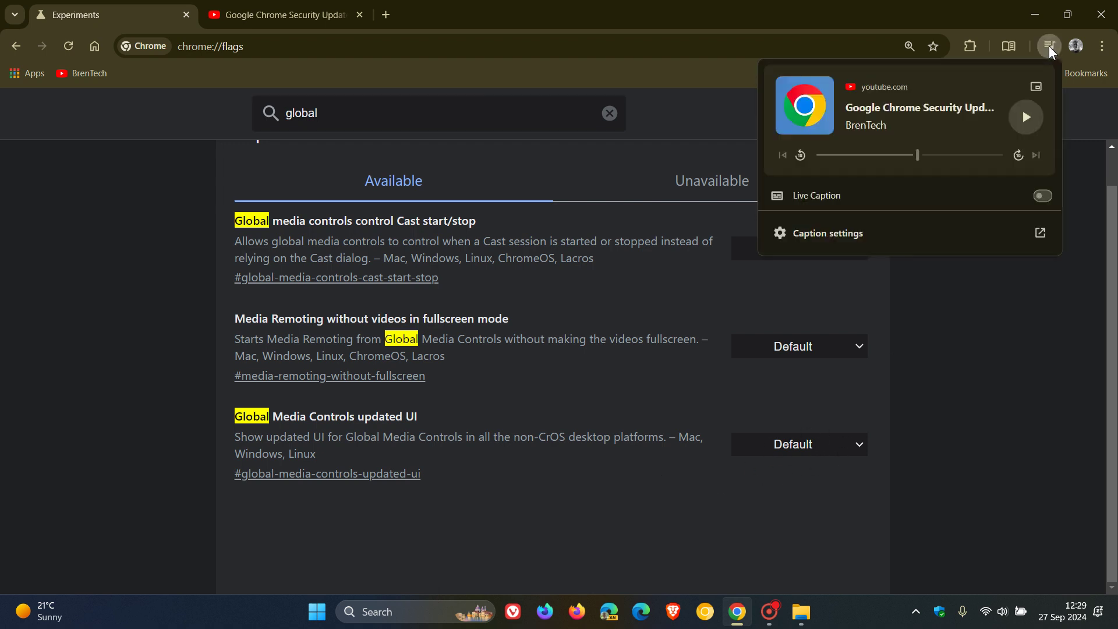
click(1026, 339)
click(803, 444)
click(779, 504)
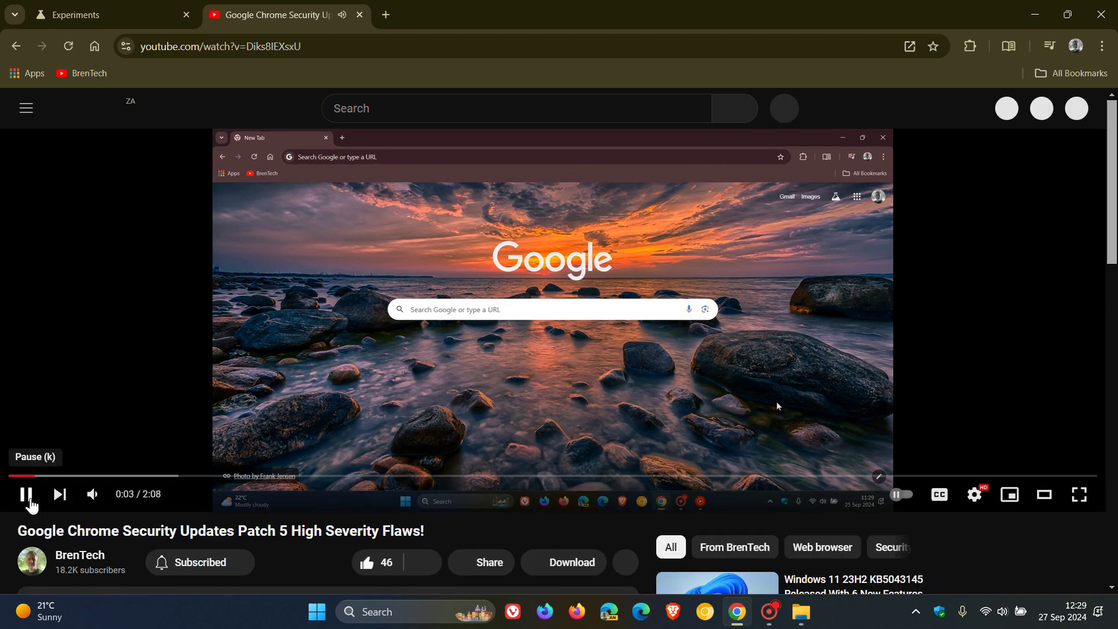
- Pause the video, load a New Tab page, and open the older-style media controls panel
click(42, 501)
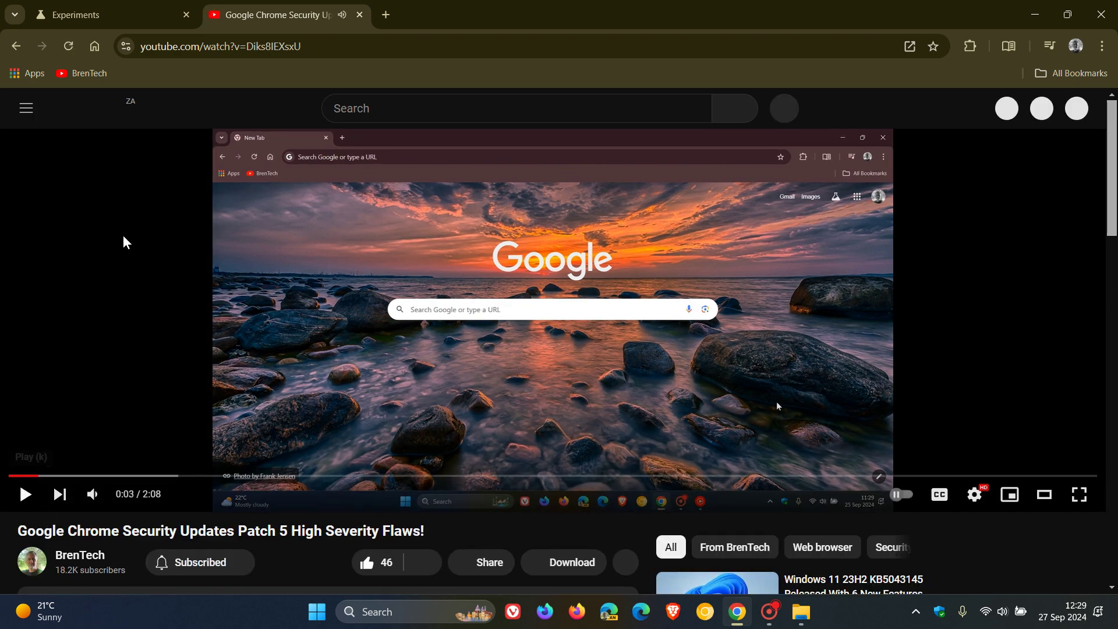
key(ctrl+1)
click(95, 47)
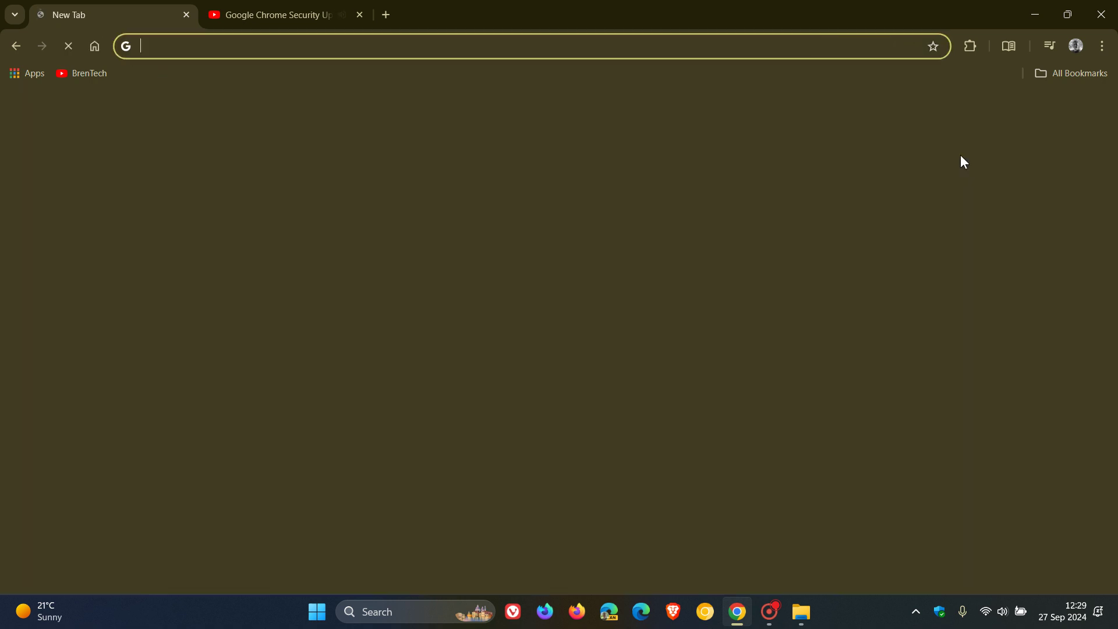
click(1050, 45)
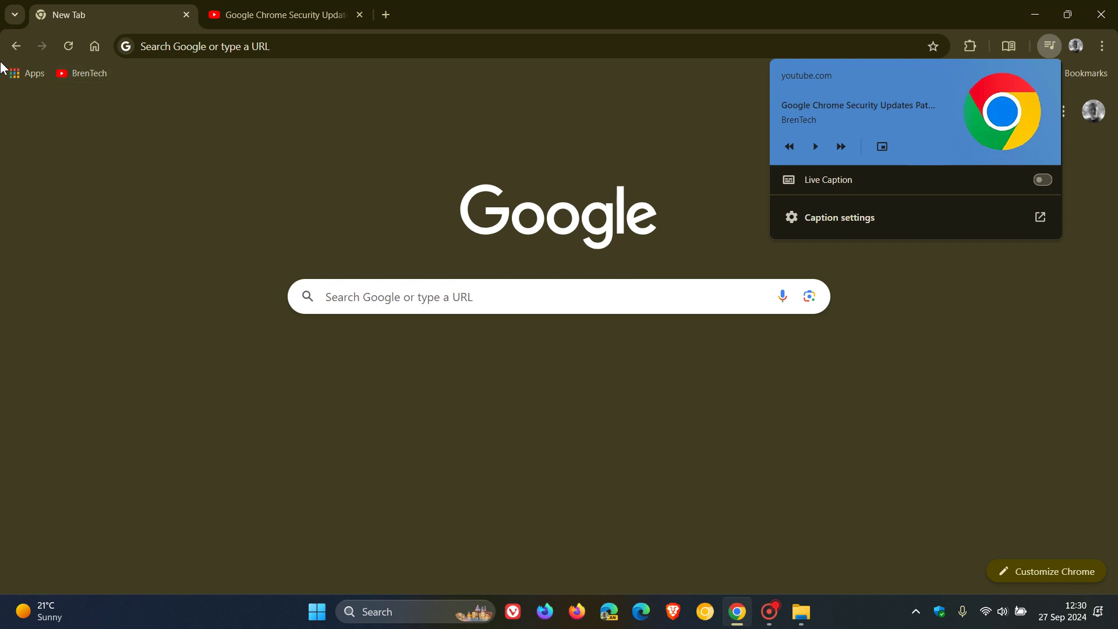
- Return to chrome://flags, set Global Media Controls updated UI to Default, and relaunch Chrome
click(16, 46)
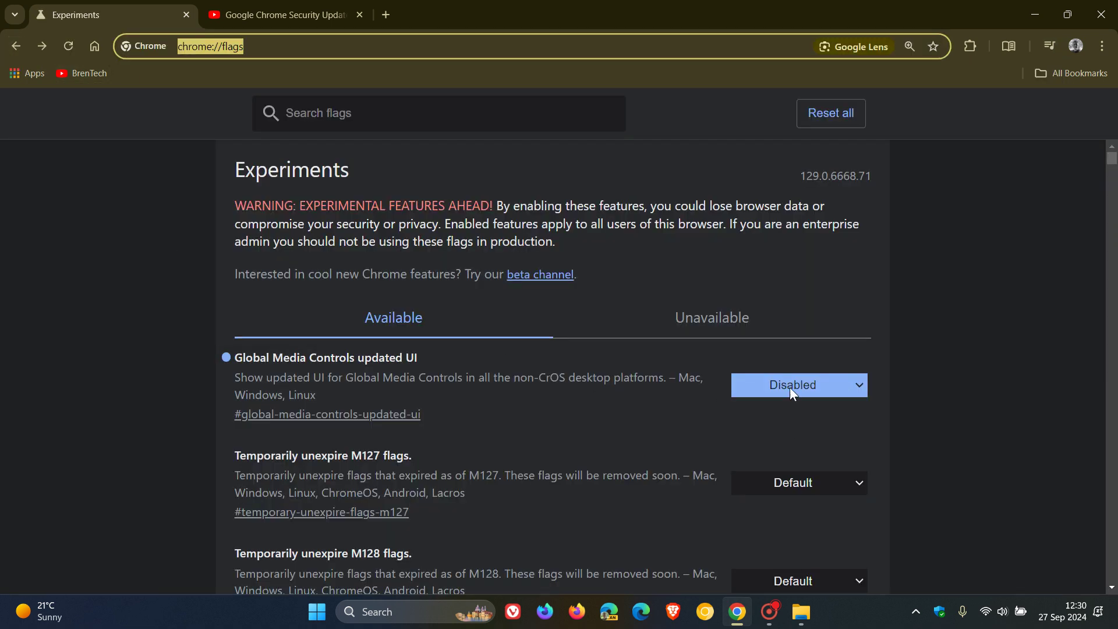
click(789, 387)
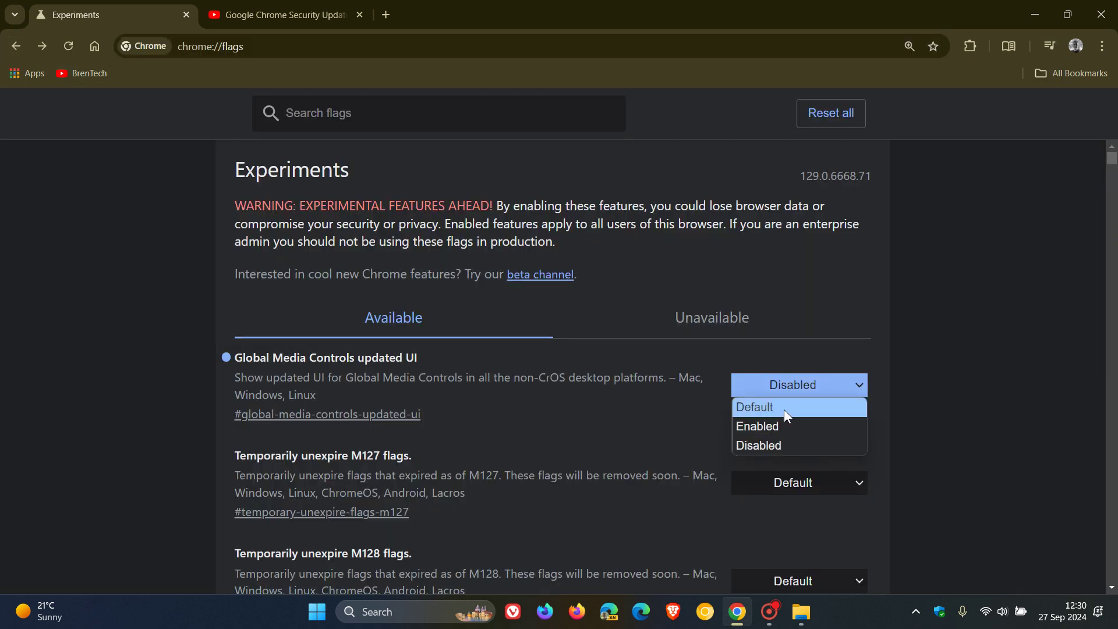
click(784, 408)
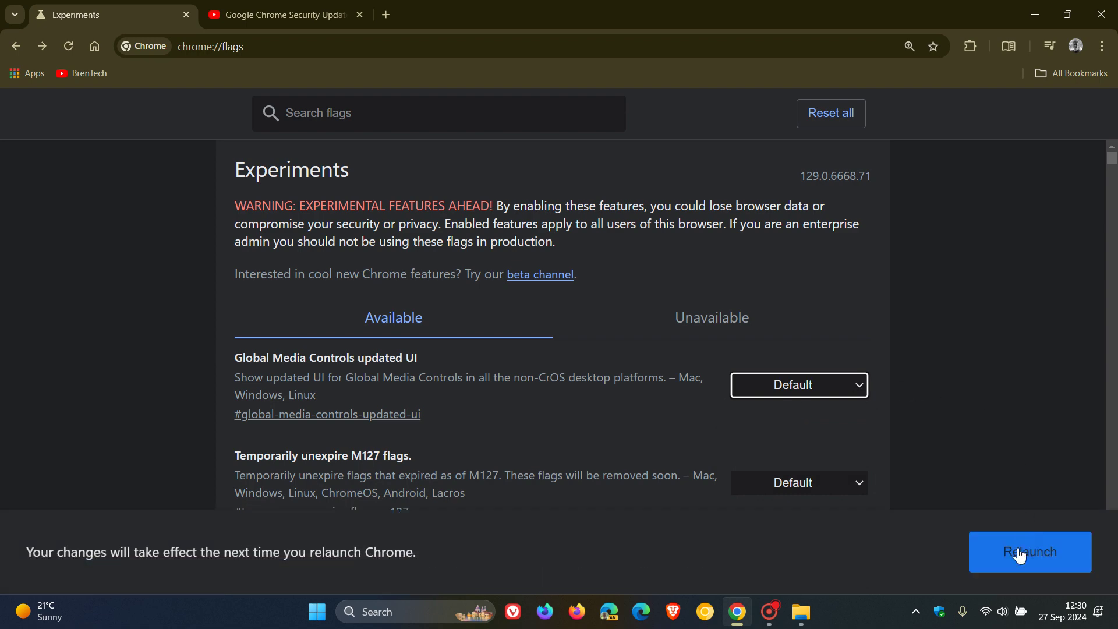
click(1017, 551)
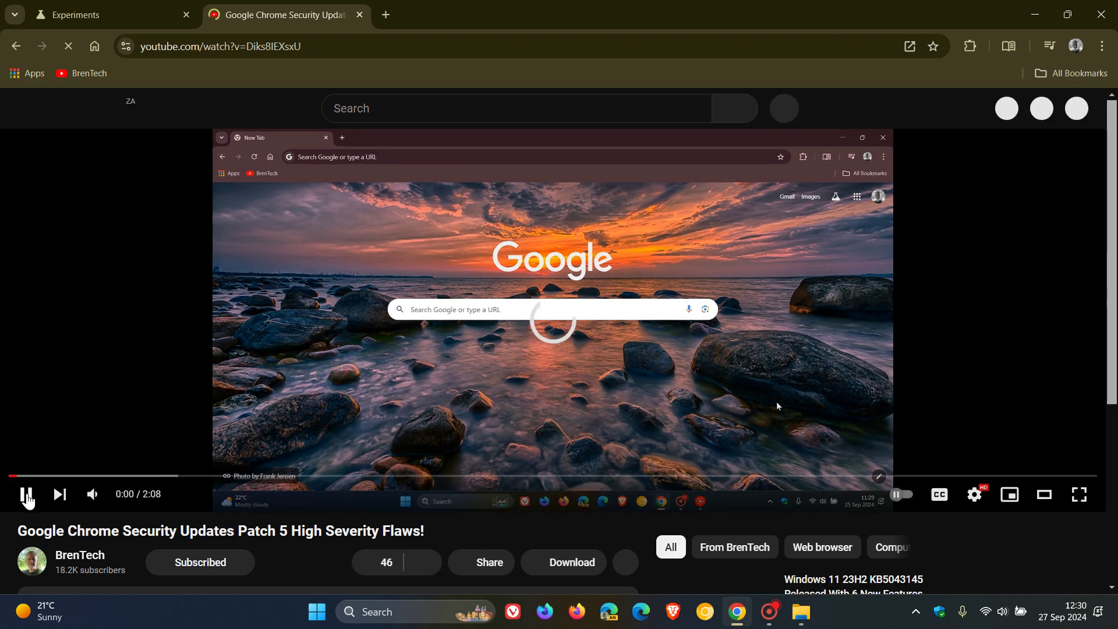
- Pause the reopened YouTube video, switch to the New Tab page, and close the redesigned media panel
click(26, 496)
click(114, 24)
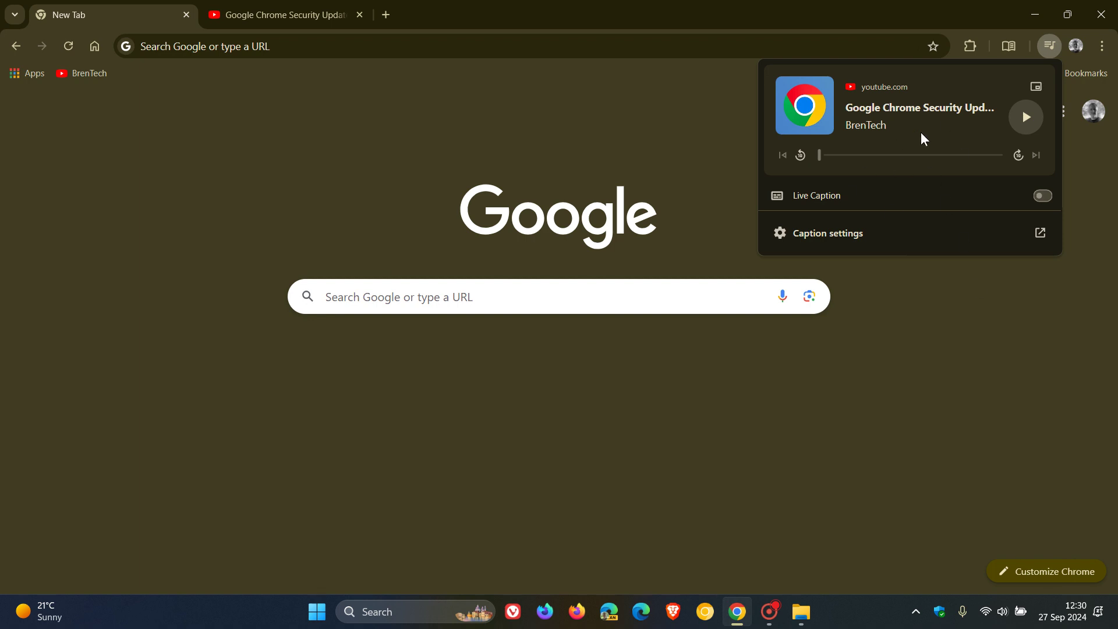
click(942, 367)
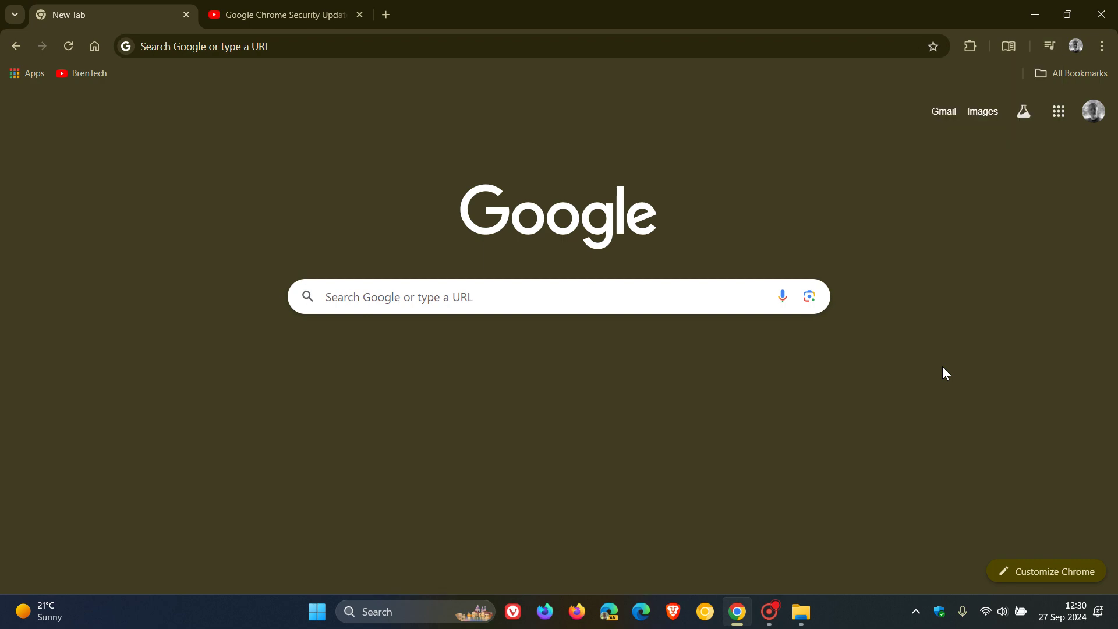